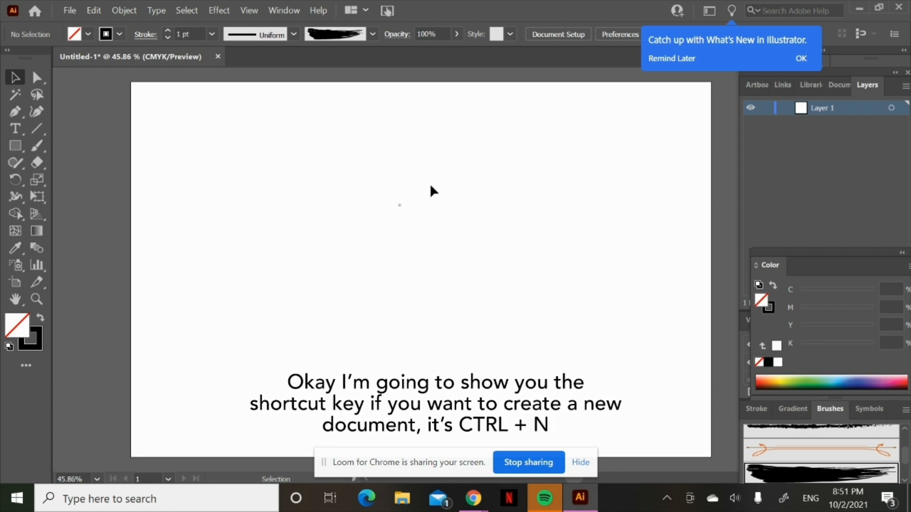
key(ctrl+n)
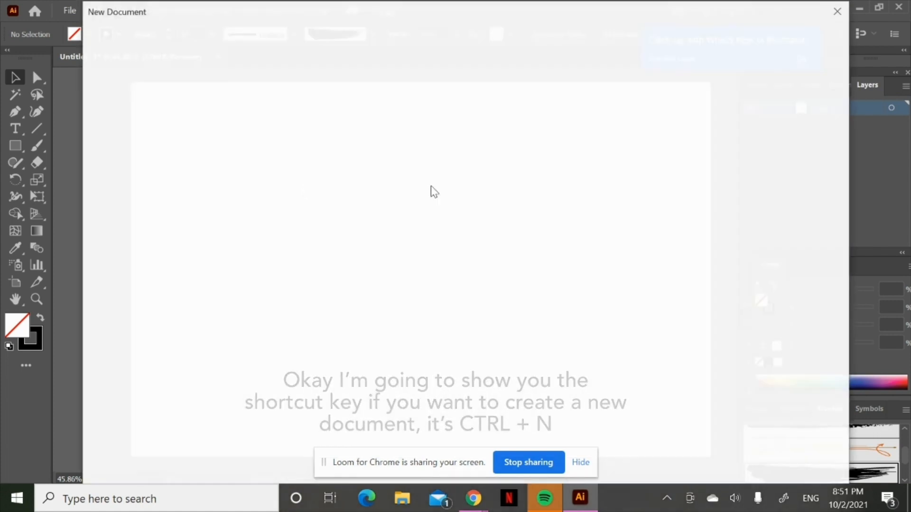
click(328, 166)
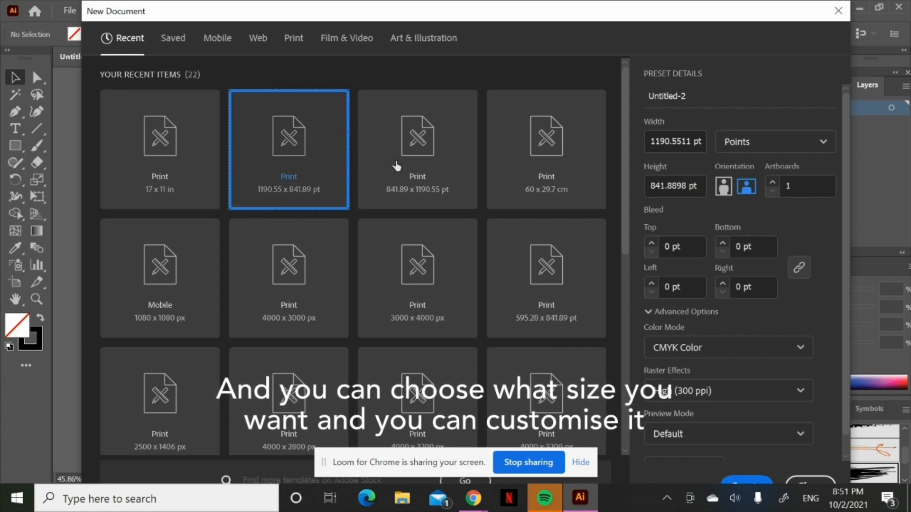
click(422, 145)
click(687, 140)
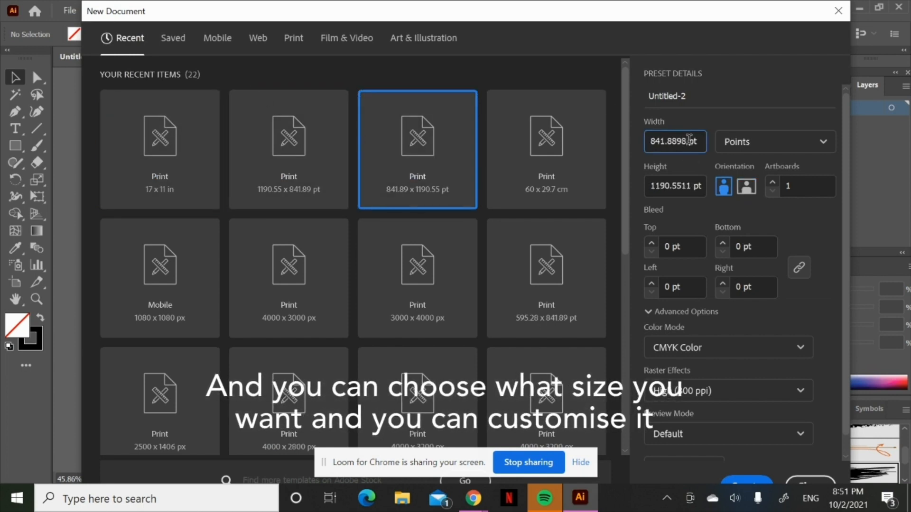
click(807, 481)
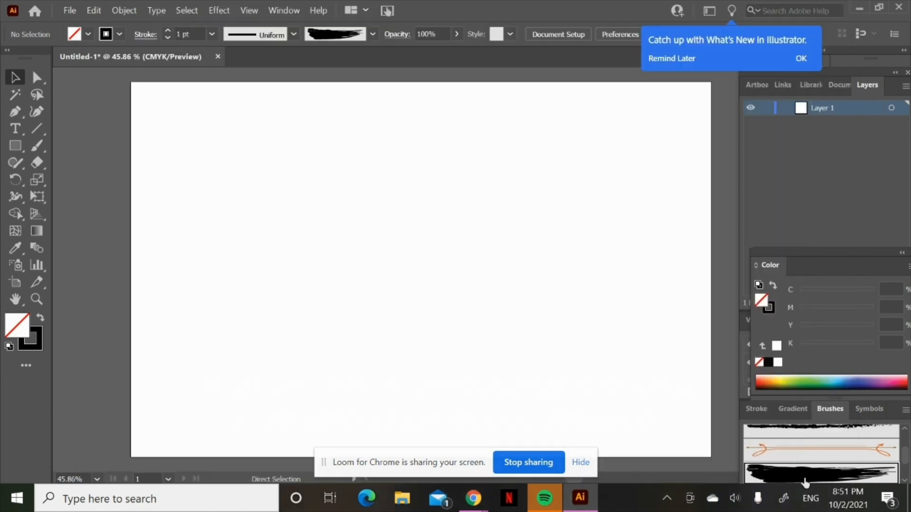
Draw a wide rectangle in the upper-left area of the artboard and resize it narrower and taller from its lower-right corner
click(15, 146)
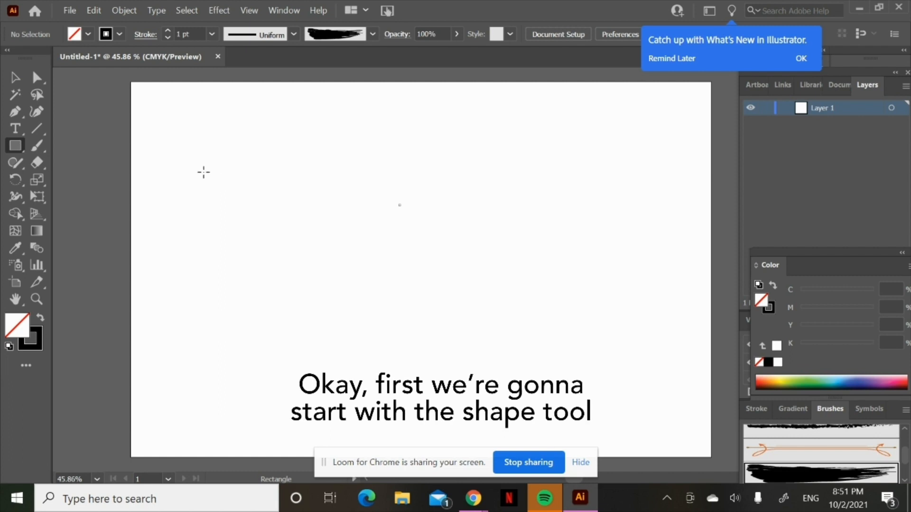
drag(170, 134, 399, 232)
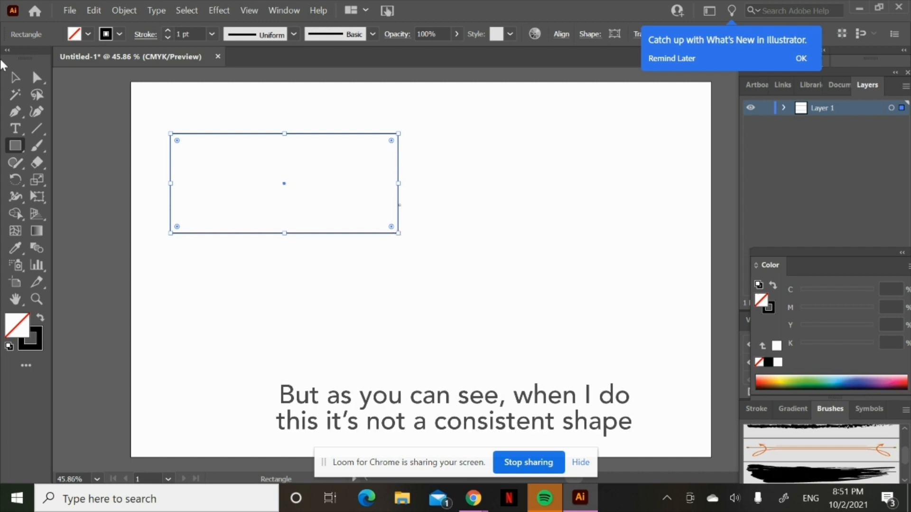
click(16, 77)
drag(398, 232, 349, 274)
Draw a small equal-sided square to the right of the rectangle and undo it
key(m)
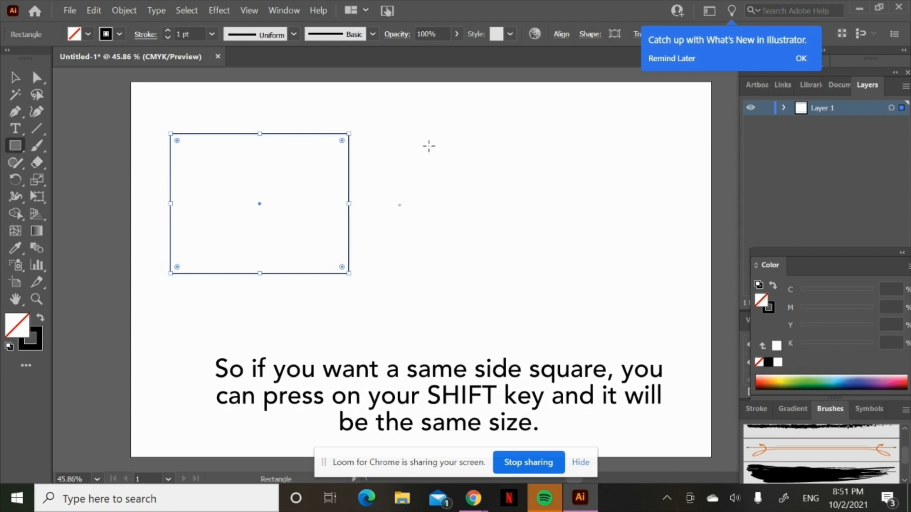
drag(428, 146, 461, 205)
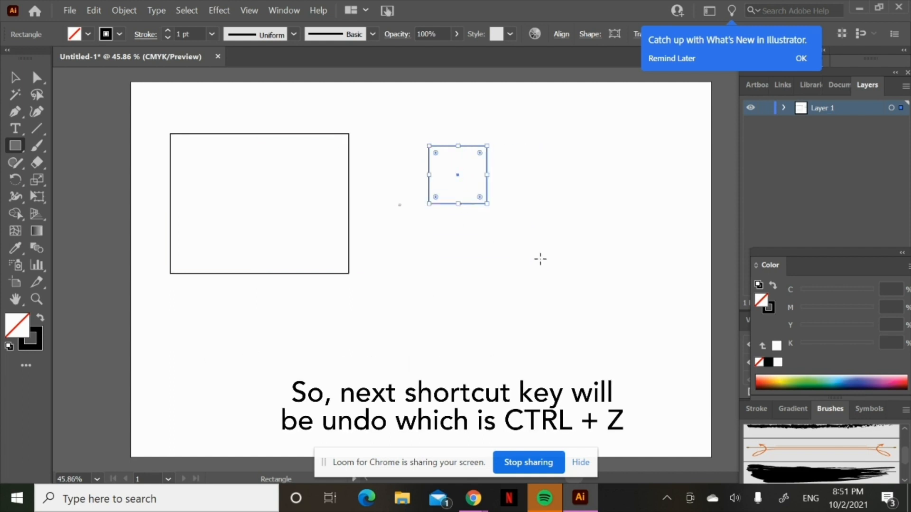
click(13, 76)
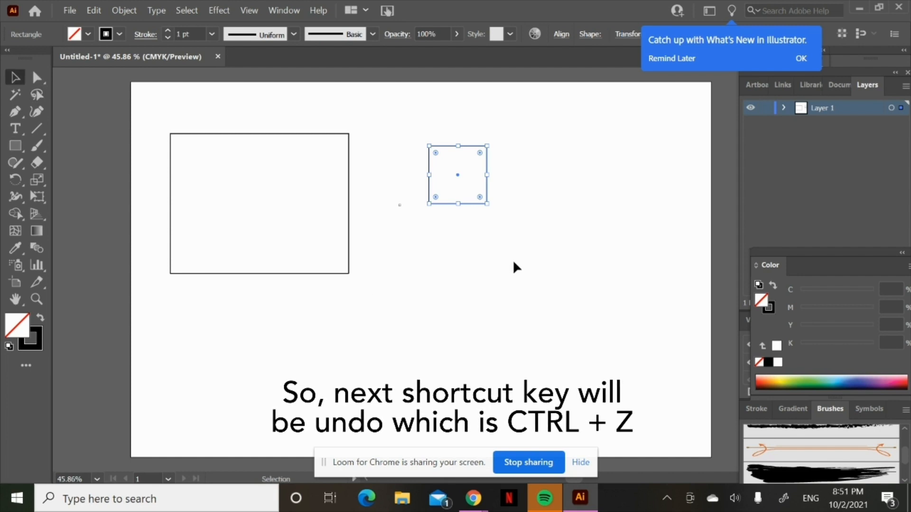
key(ctrl+z)
click(416, 142)
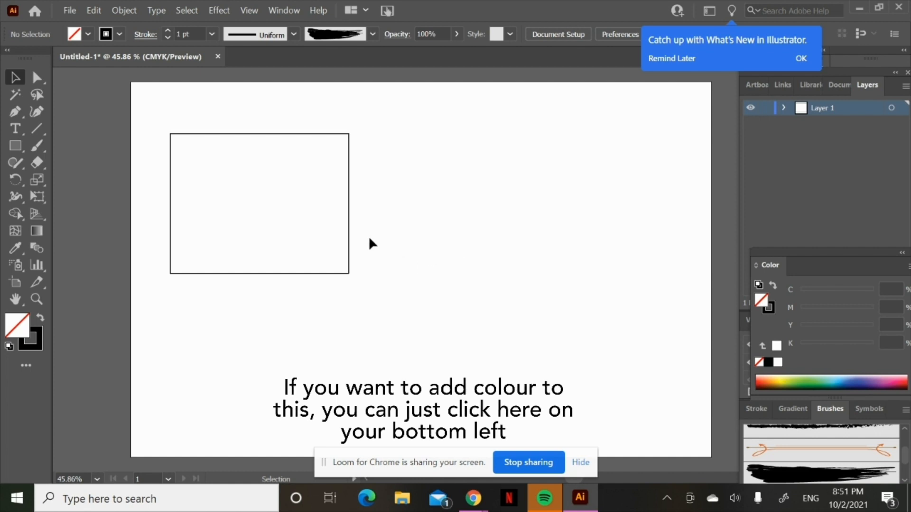
Fill the rectangle with the pink colour #d82bd8 and deselect it
click(346, 248)
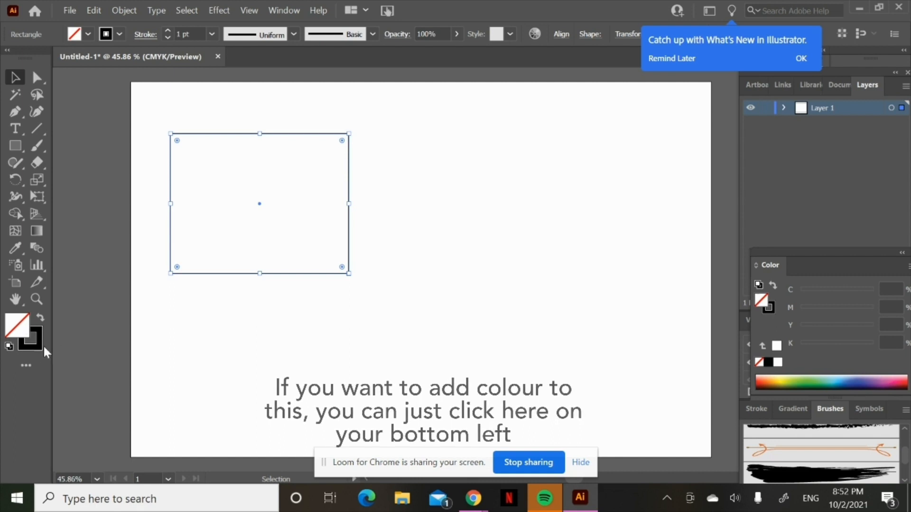
double_click(19, 327)
mouse_move(582, 193)
mouse_down()
mouse_move(557, 184)
mouse_move(577, 163)
mouse_up()
mouse_move(662, 148)
mouse_down()
mouse_move(661, 172)
mouse_move(663, 155)
mouse_up()
drag(607, 163, 605, 152)
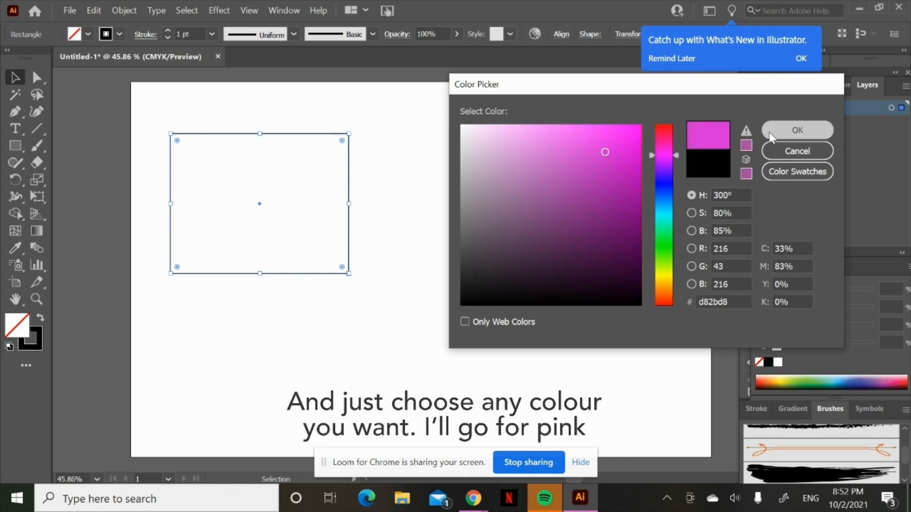
click(772, 137)
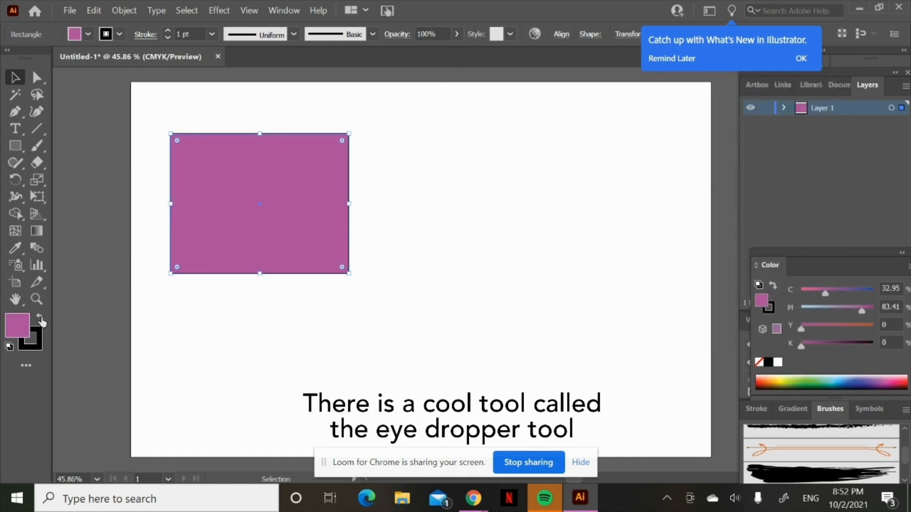
click(440, 207)
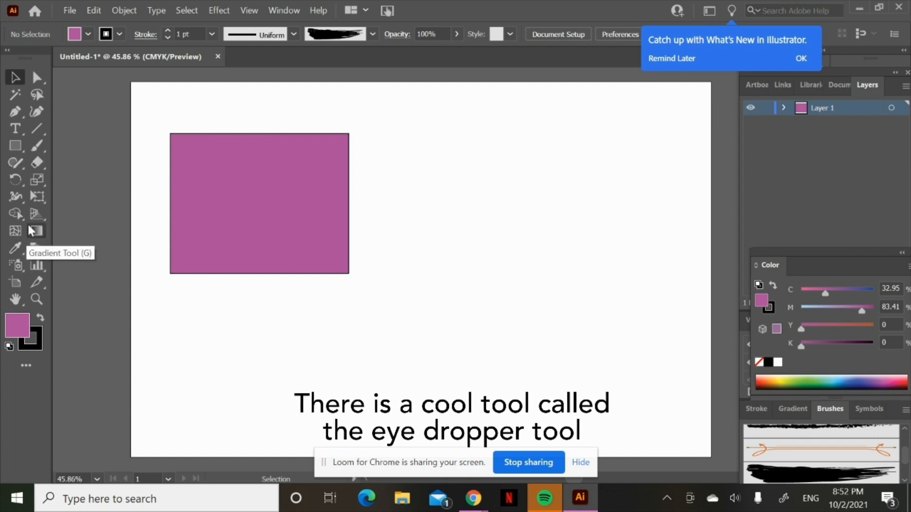
Draw a second rectangle to the lower right of the pink one and fill it with a dark muted purple
click(15, 145)
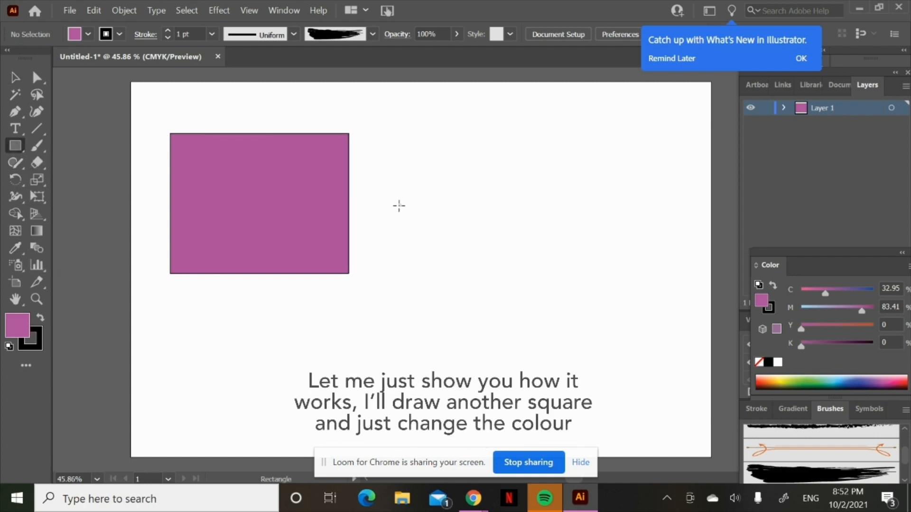
drag(426, 195, 576, 323)
double_click(10, 334)
drag(545, 200, 521, 246)
click(809, 137)
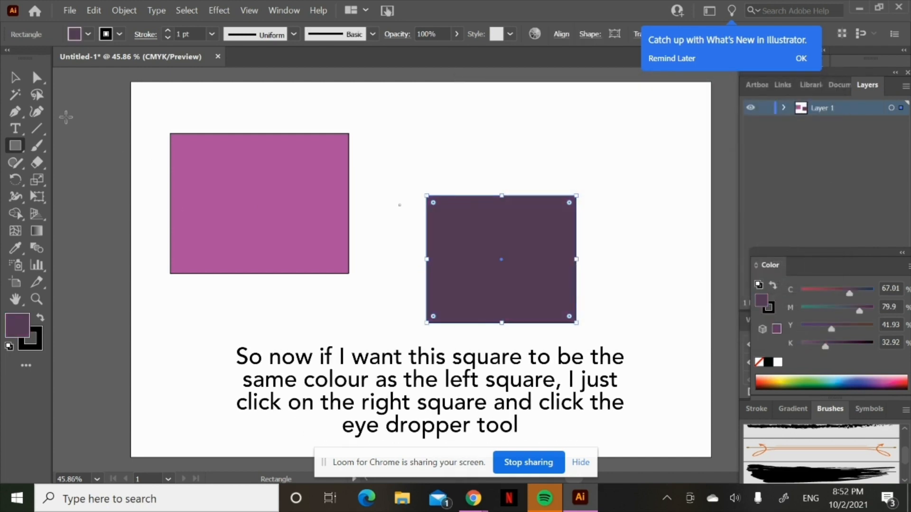
Copy the pink rectangle's fill onto the dark purple rectangle with the Eyedropper tool and undo the recolouring
click(13, 82)
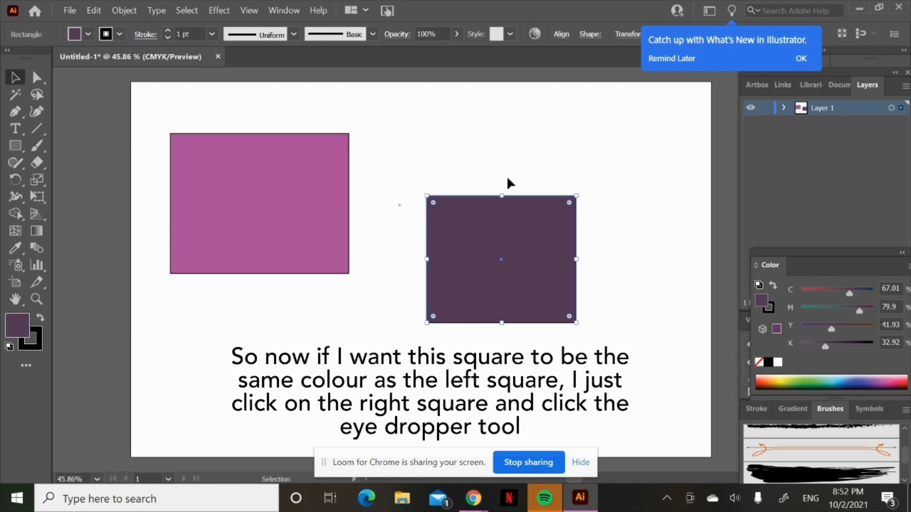
click(340, 187)
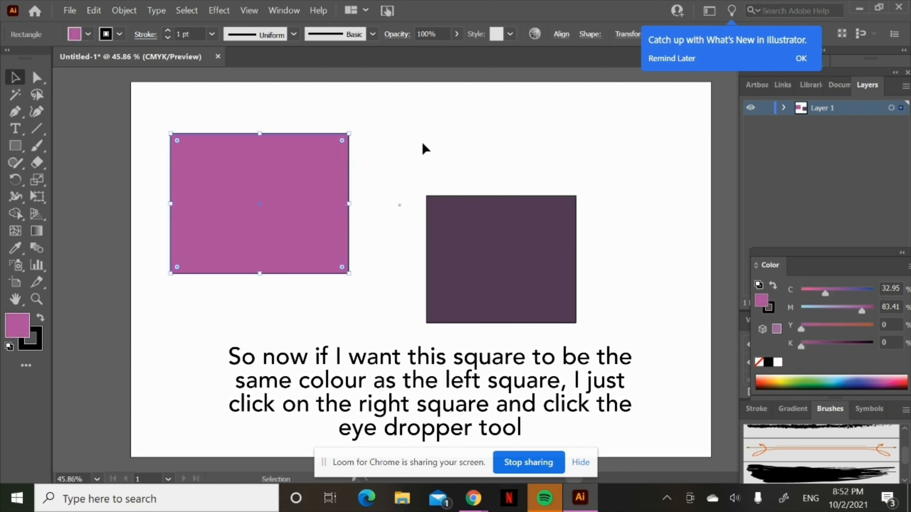
click(423, 143)
click(489, 266)
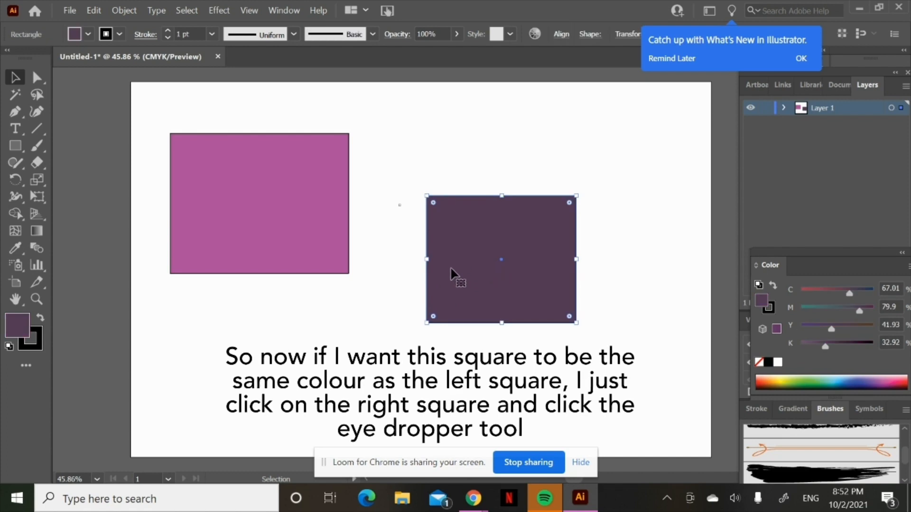
click(14, 249)
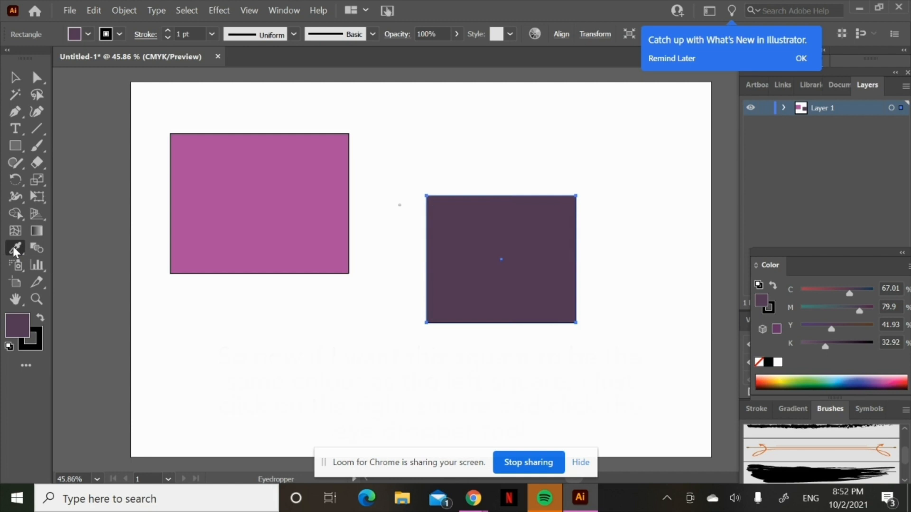
click(298, 234)
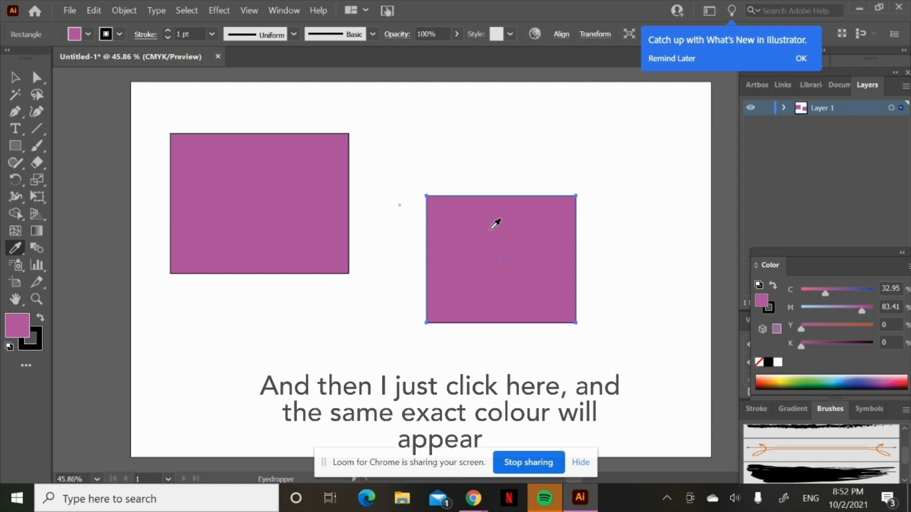
click(18, 80)
key(ctrl+z)
Select all artwork on the artboard and delete it
key(v)
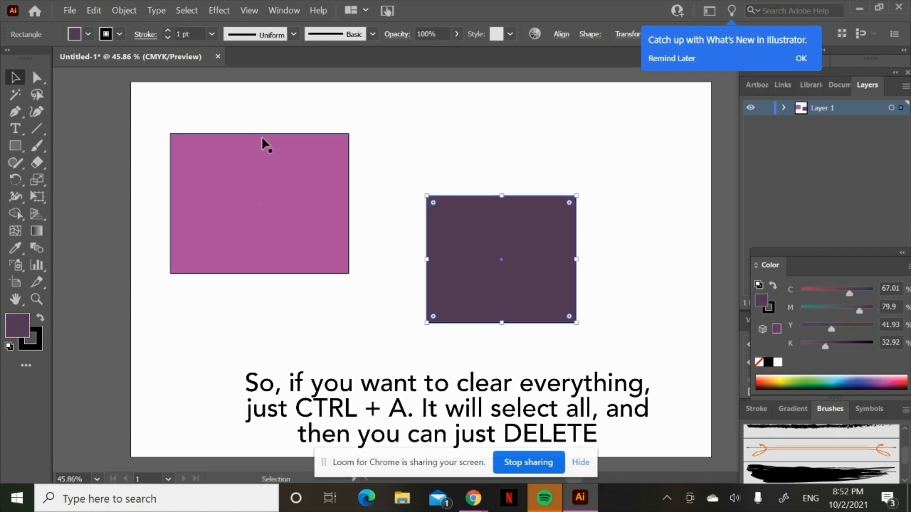
key(ctrl+a)
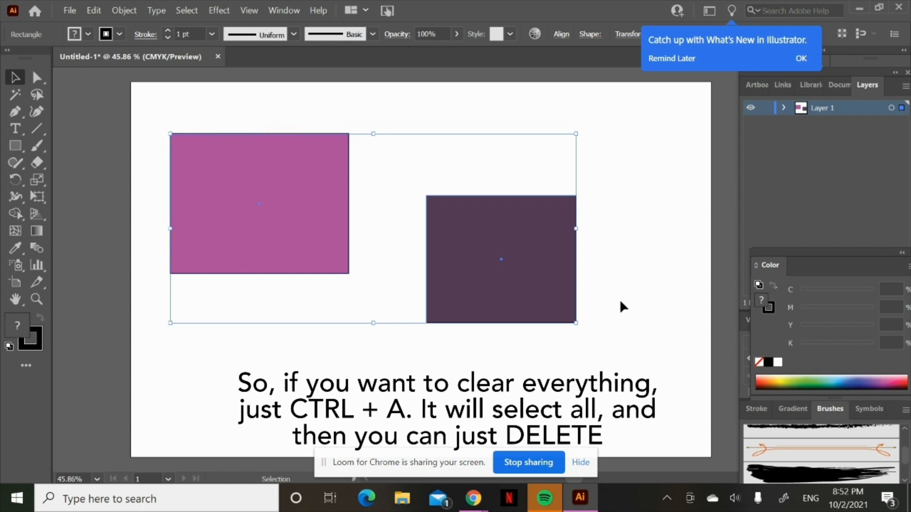
key(Delete)
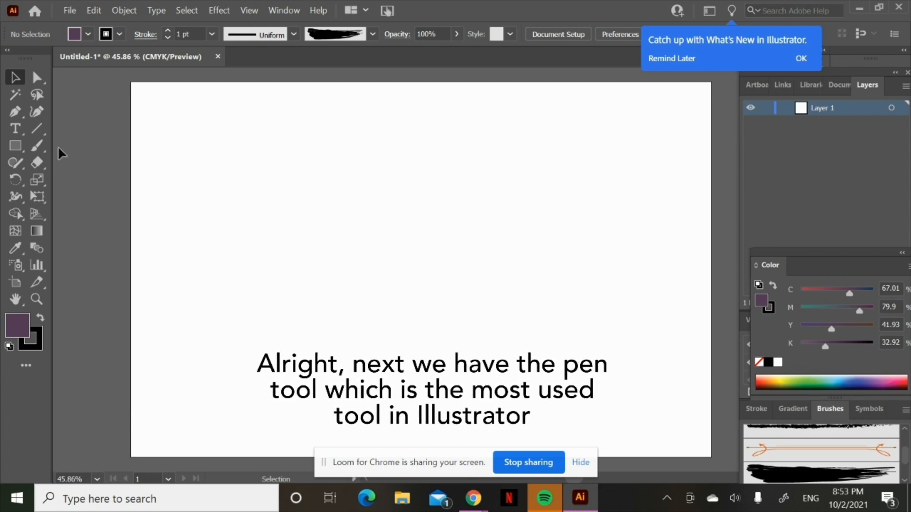
Draw a closed two-point curved shape with the Pen tool left of the artboard's centre
click(21, 119)
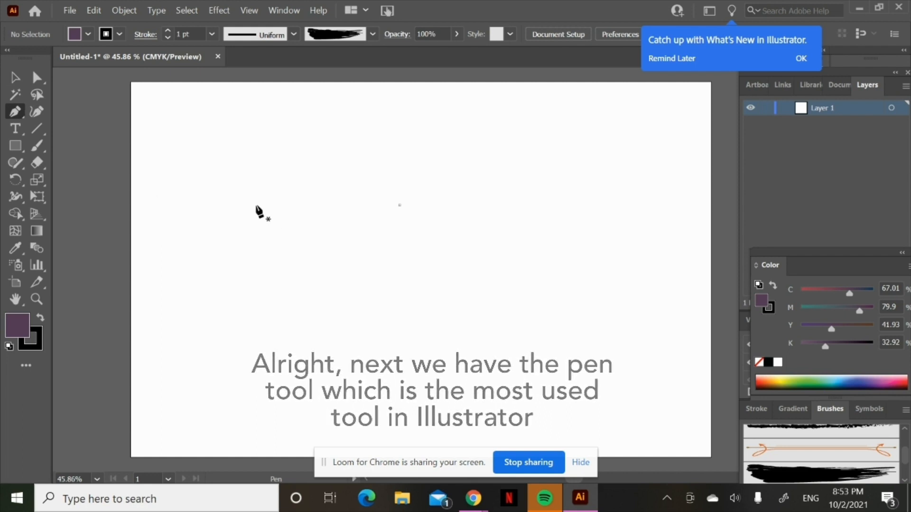
click(270, 187)
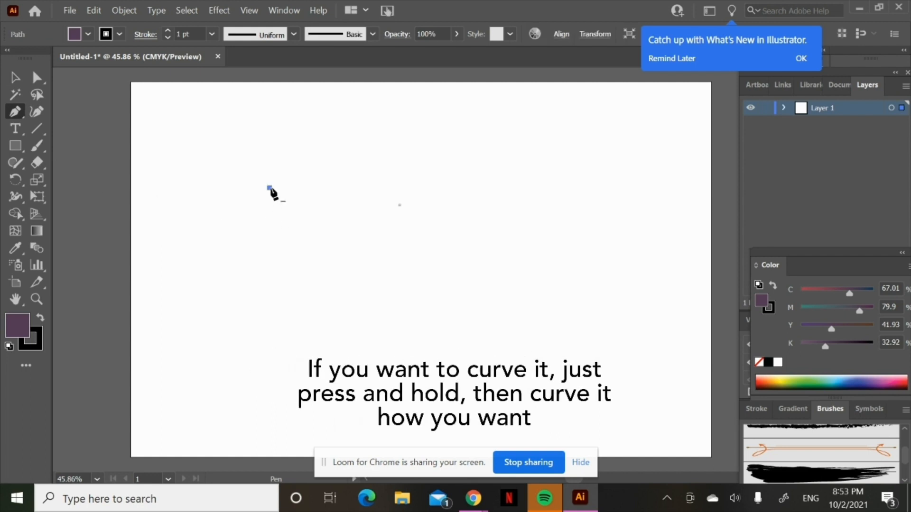
click(354, 245)
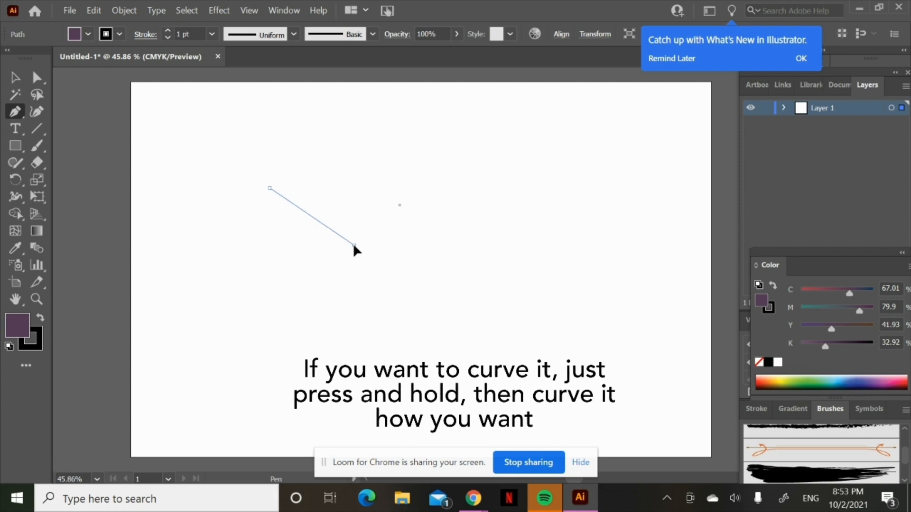
drag(354, 245, 327, 327)
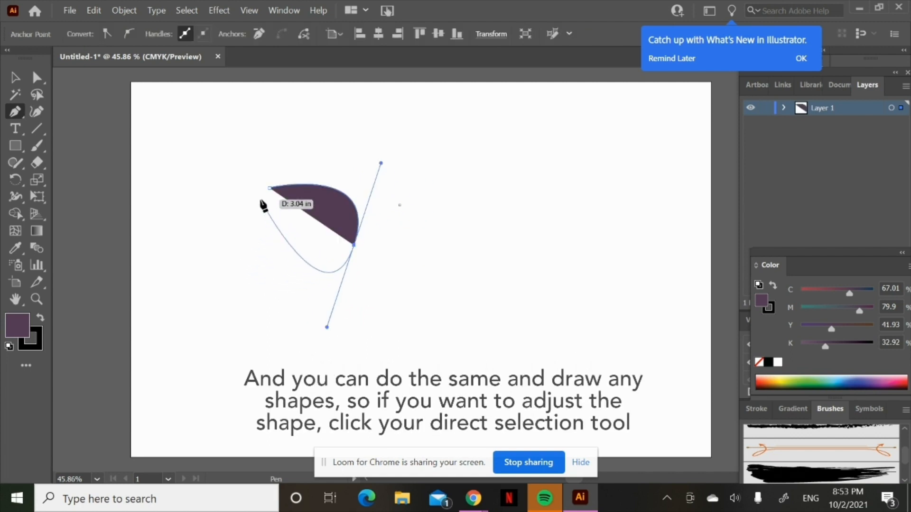
drag(269, 188, 307, 127)
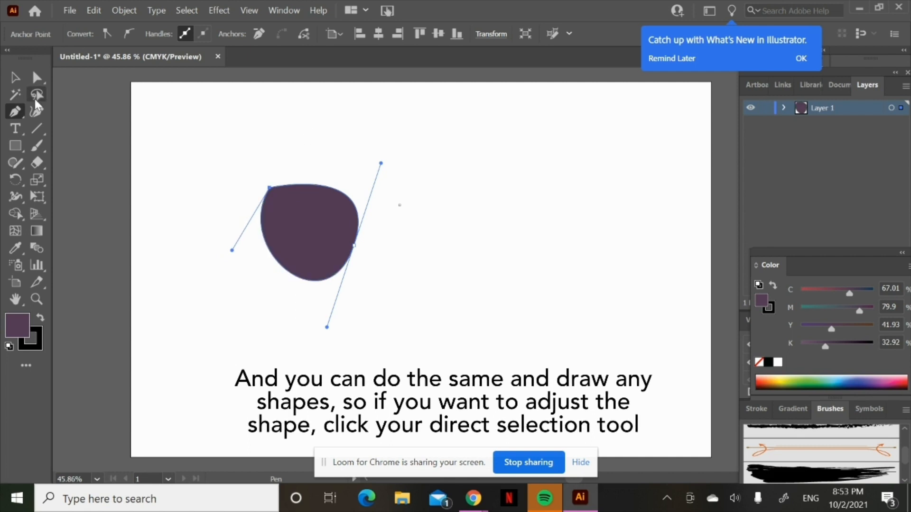
Move the whole curved shape slightly down and to the right
click(14, 83)
click(228, 122)
drag(323, 242, 334, 292)
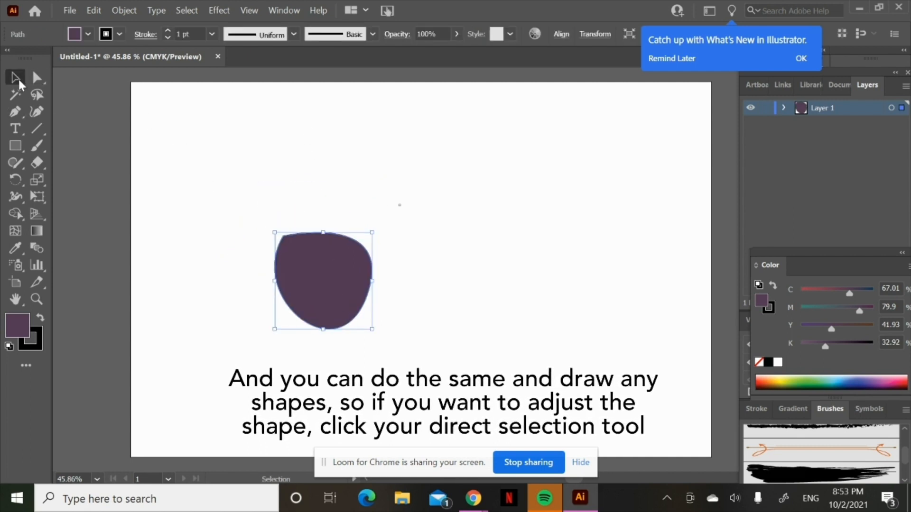
Reshape the curve with the Direct Selection tool by moving both anchor points outward and adjusting the right anchor's upper handle
click(38, 83)
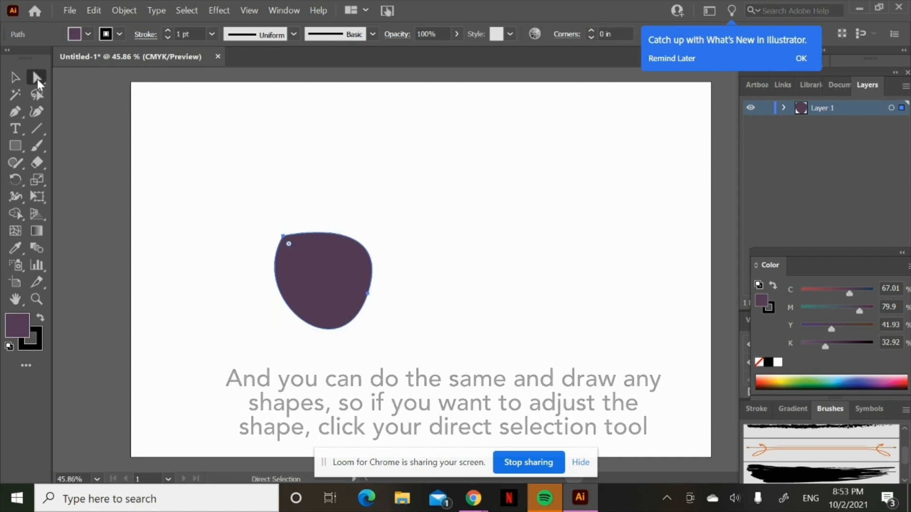
drag(284, 237, 238, 245)
drag(368, 295, 392, 320)
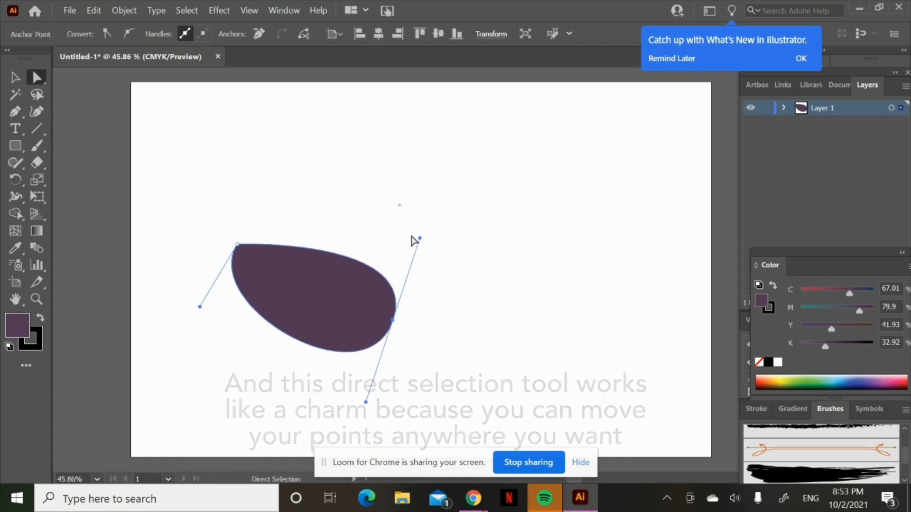
mouse_move(419, 238)
mouse_down()
mouse_move(378, 232)
mouse_move(425, 246)
mouse_up()
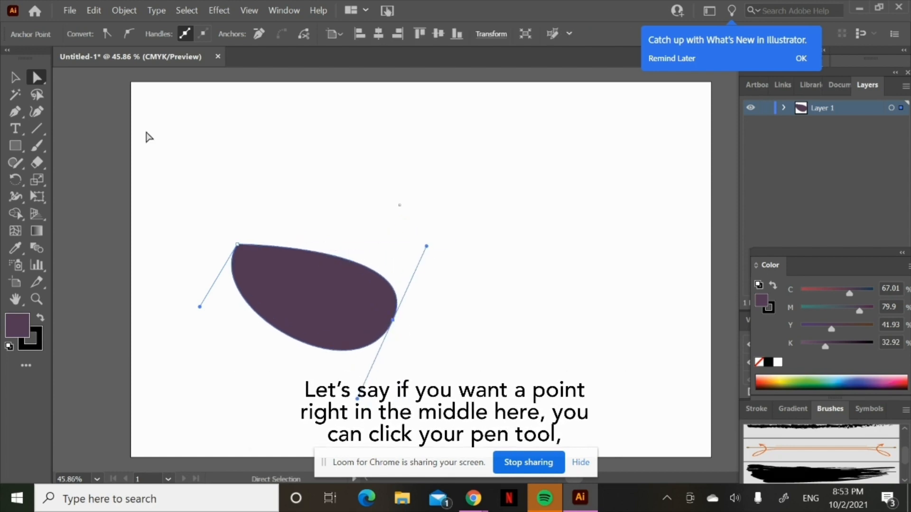
Add an anchor point on the curved shape's upper edge and move it up and to the right with the Direct Selection tool
click(17, 114)
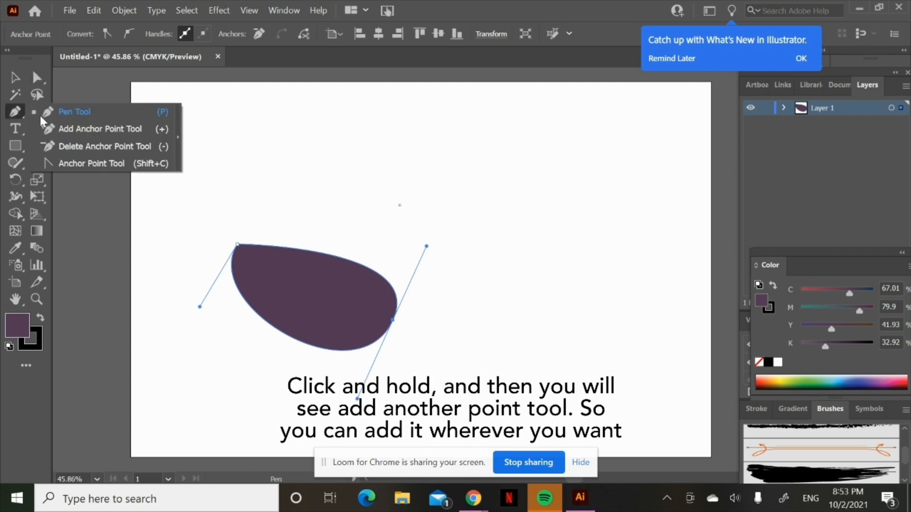
click(103, 133)
click(338, 256)
click(38, 79)
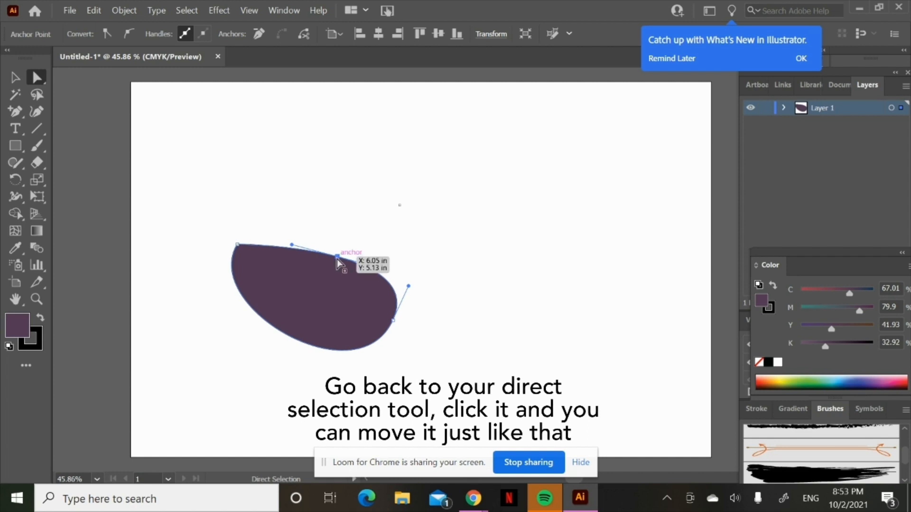
drag(337, 258, 368, 192)
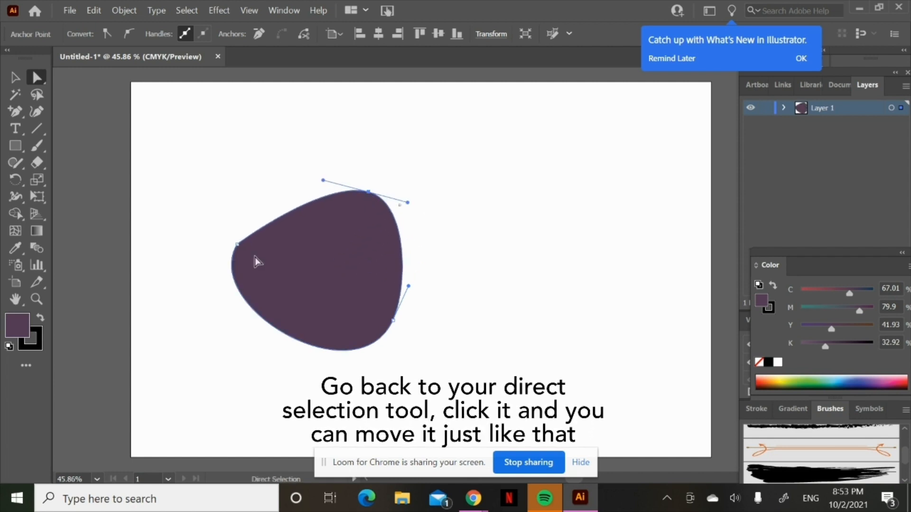
Move the shape's left anchor point up and outward, and bulge its lower-left edge outward
drag(237, 247, 206, 219)
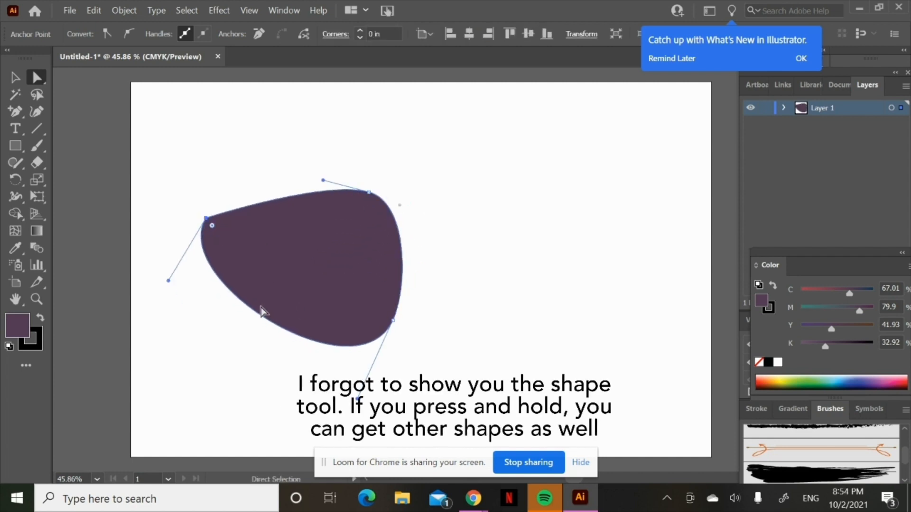
drag(264, 319, 250, 341)
click(496, 237)
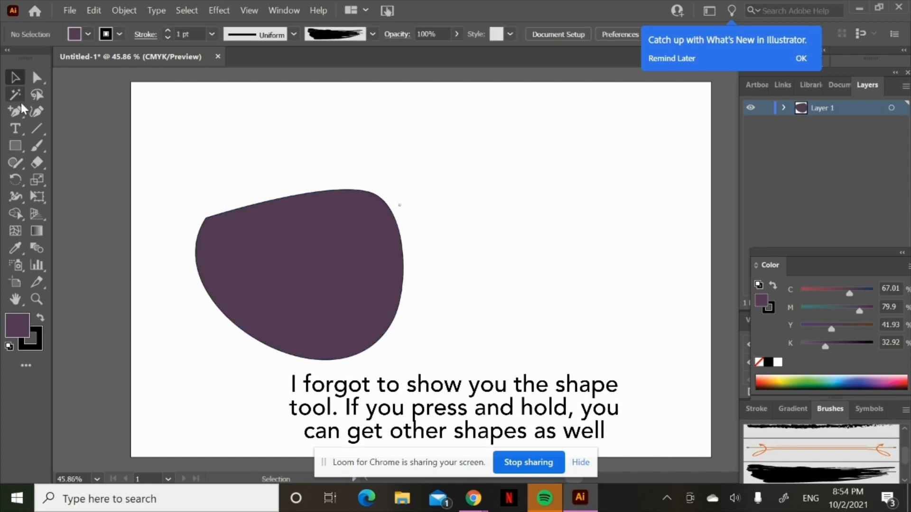
Draw a slightly tilted five-pointed star above and to the right of the curved shape with the Star tool
click(19, 147)
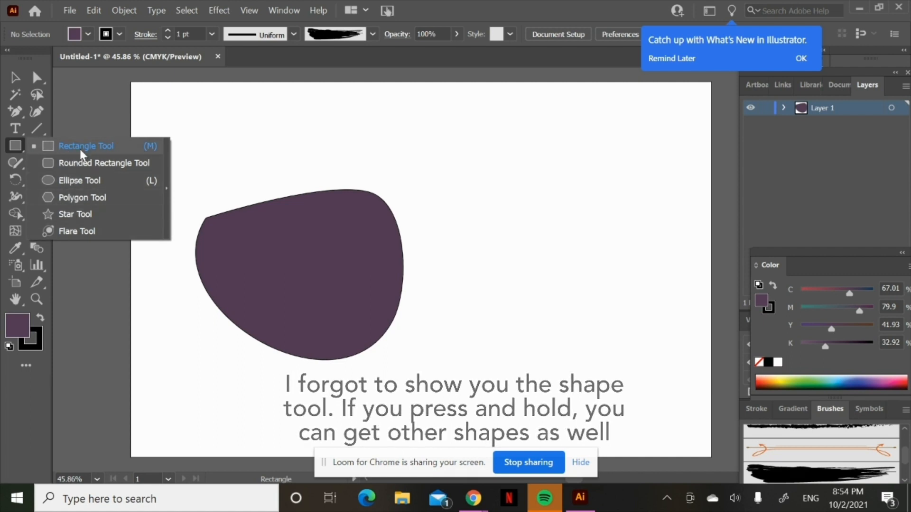
click(70, 214)
drag(487, 161, 520, 212)
Draw a small triangle below the star with the Star tool by varying the number of points down to three
drag(479, 255, 451, 228)
key(Up)
key(Up)
key(Up)
key(Up)
key(Up)
key(Up)
key(Up)
key(Down)
key(Down)
key(Down)
key(Down)
key(Down)
key(Down)
key(Down)
key(Down)
key(Down)
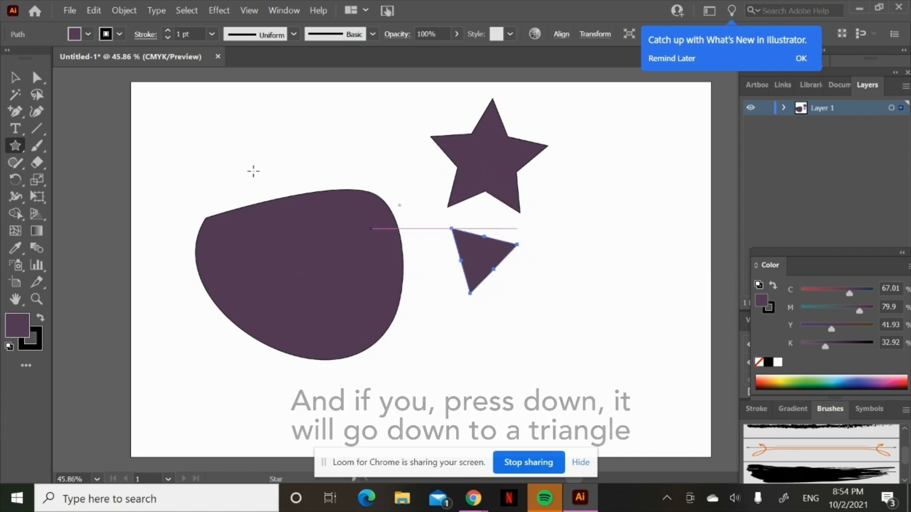
click(17, 80)
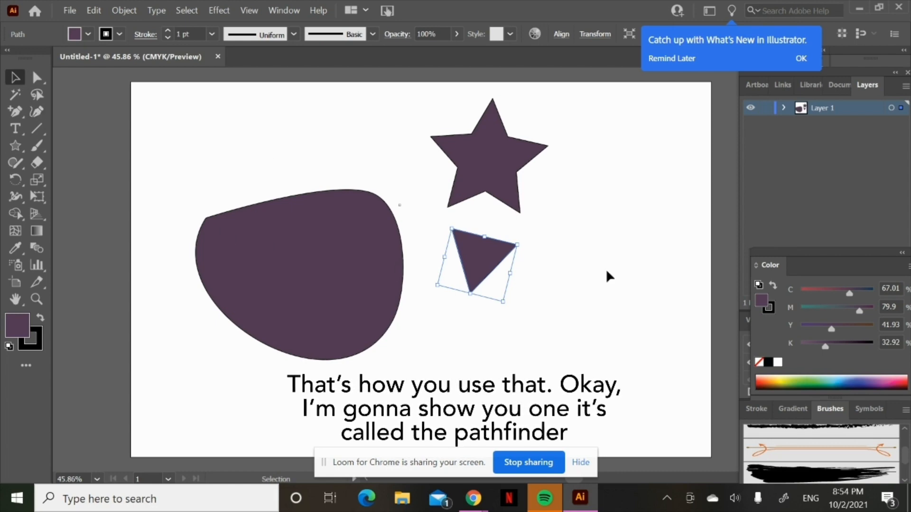
click(618, 283)
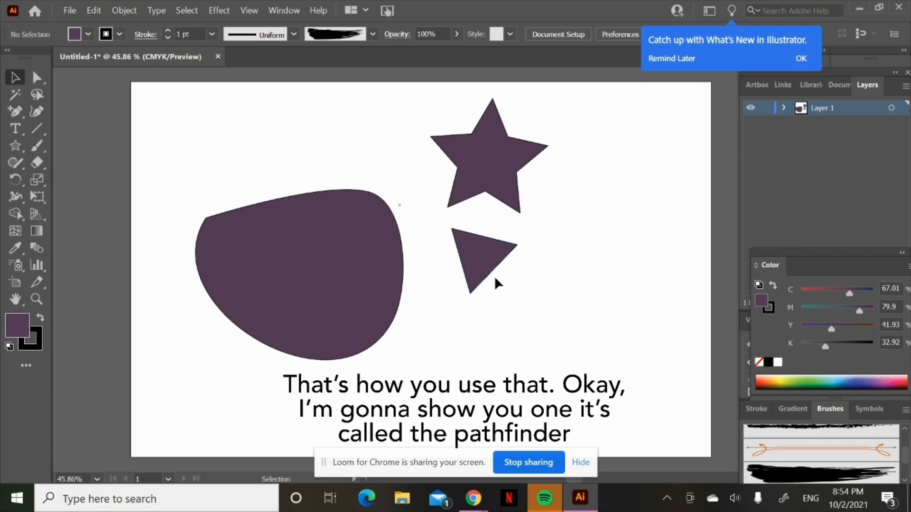
Move the curved shape up and to the left by about 0.71 by 0.6 in, and show the Pathfinder panel
drag(327, 302, 303, 283)
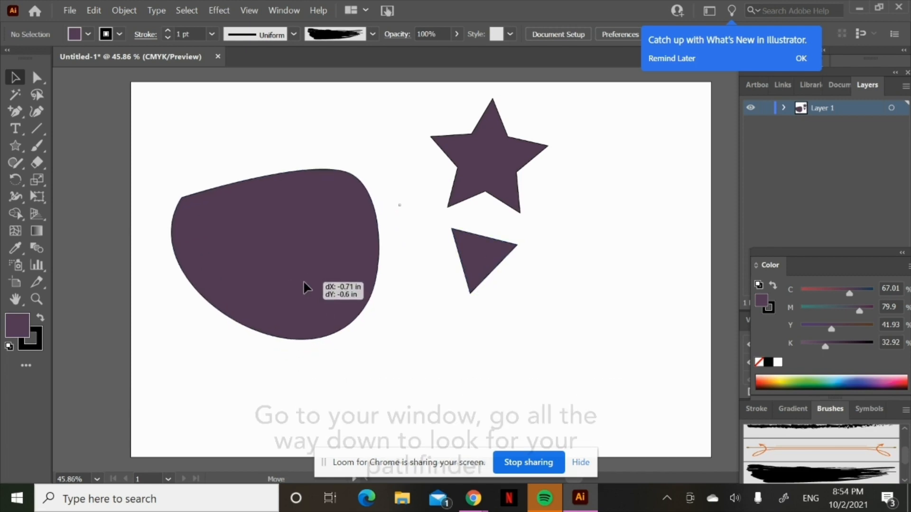
click(284, 11)
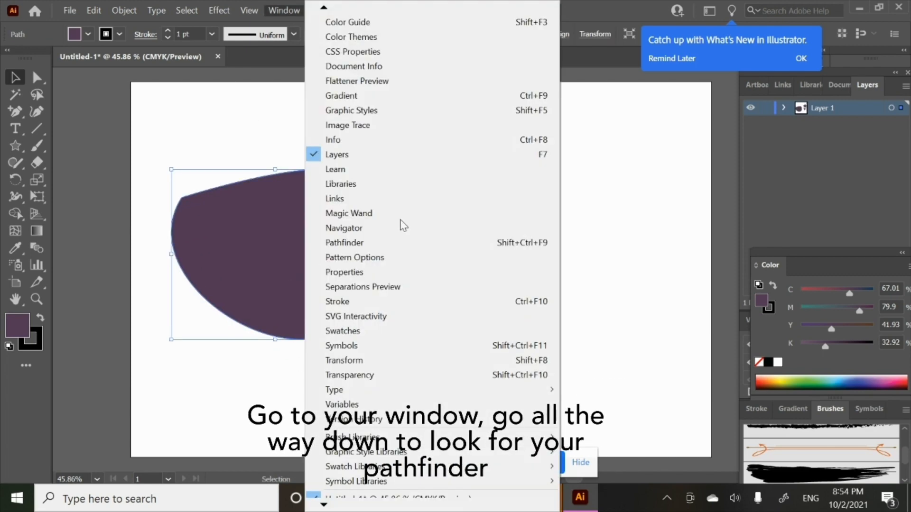
mouse_move(328, 506)
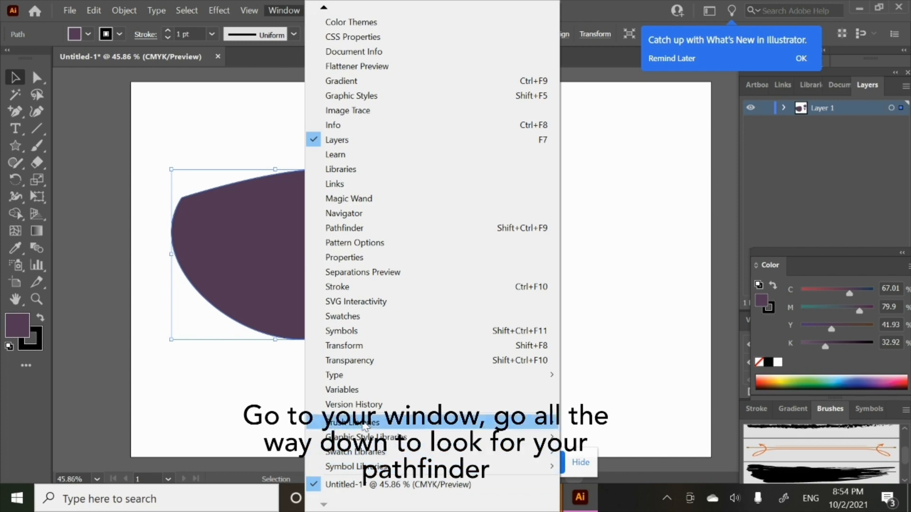
click(378, 237)
click(582, 284)
Shift the curved shape down and to the right, then enlarge the triangle and place it over the shape's right edge
drag(366, 281, 395, 304)
click(477, 265)
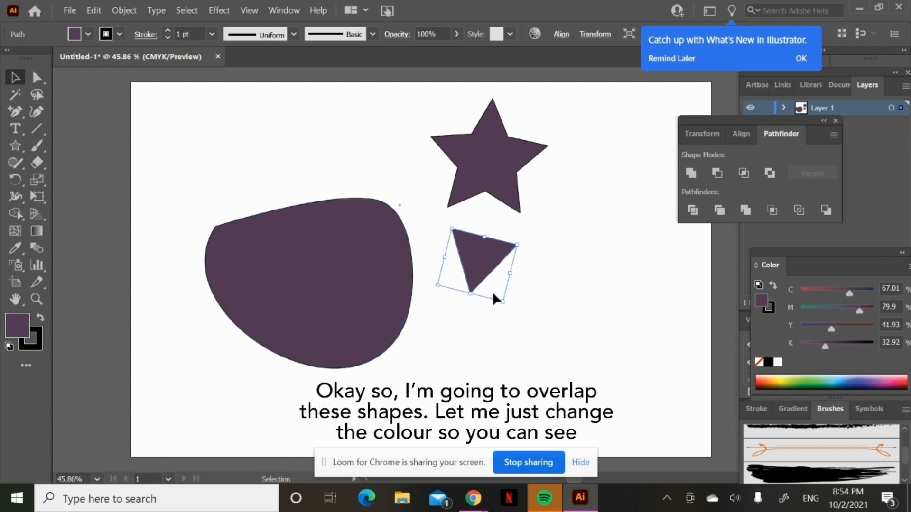
drag(503, 302, 550, 366)
drag(497, 301, 453, 298)
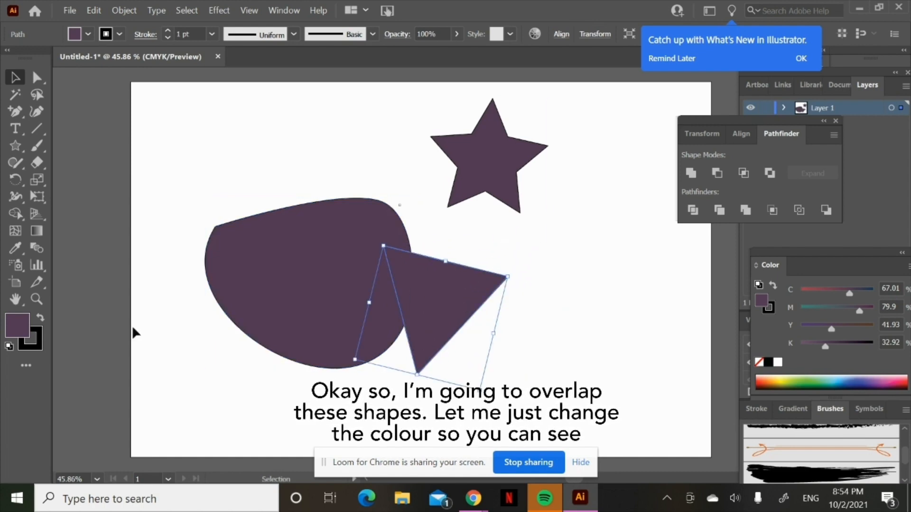
Fill the triangle with the light pink-purple colour #dc8ae2
double_click(18, 326)
click(475, 168)
click(531, 145)
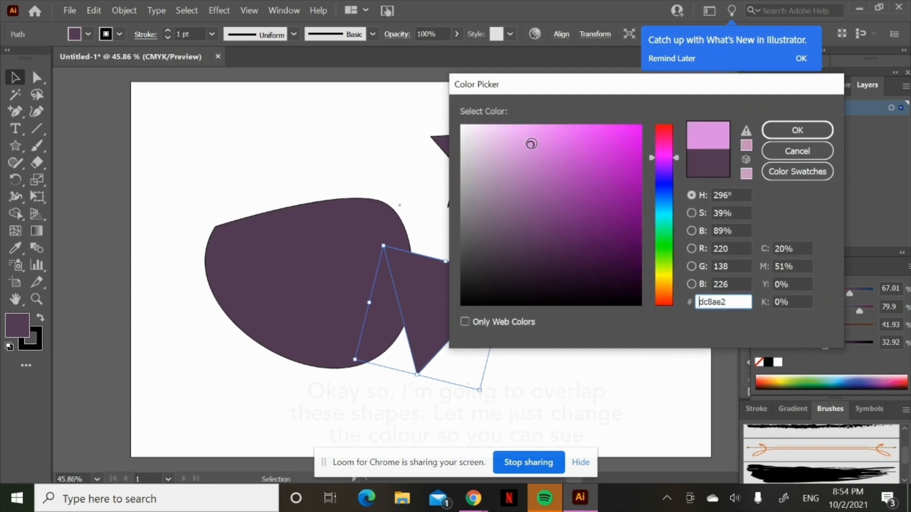
click(796, 130)
click(561, 271)
Fill the star with a medium purple and position it over the curved shape's upper right edge
click(516, 178)
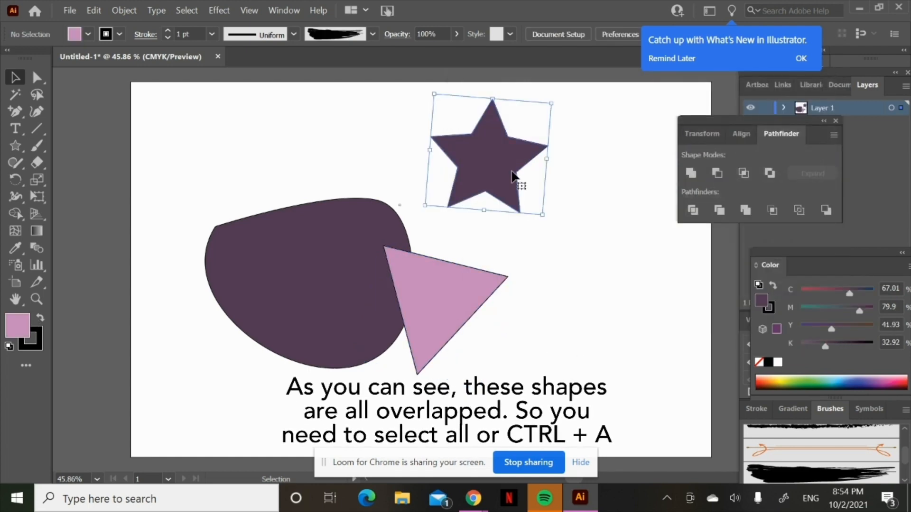
double_click(19, 330)
mouse_move(526, 175)
mouse_down()
mouse_move(531, 197)
mouse_move(529, 185)
mouse_move(413, 215)
mouse_move(386, 244)
mouse_up()
click(797, 130)
Move the pink triangle left so that it overlaps both the star and the curved shape
click(514, 174)
drag(452, 310, 416, 316)
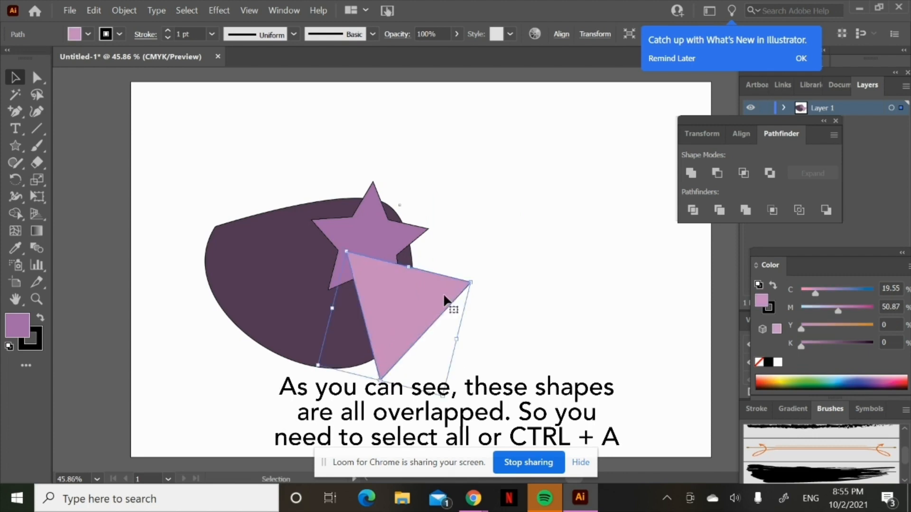
click(462, 207)
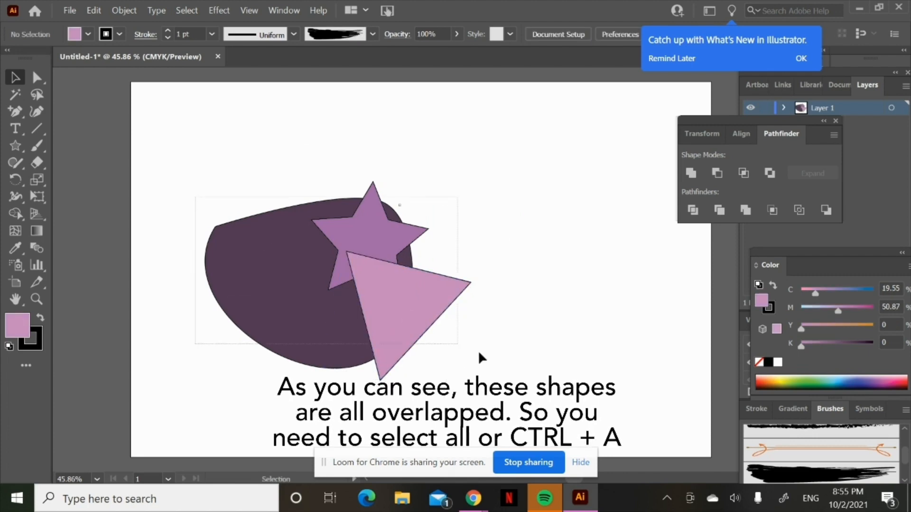
Select all the overlapping shapes and split them with the Pathfinder Divide operation
drag(478, 352, 488, 360)
click(514, 269)
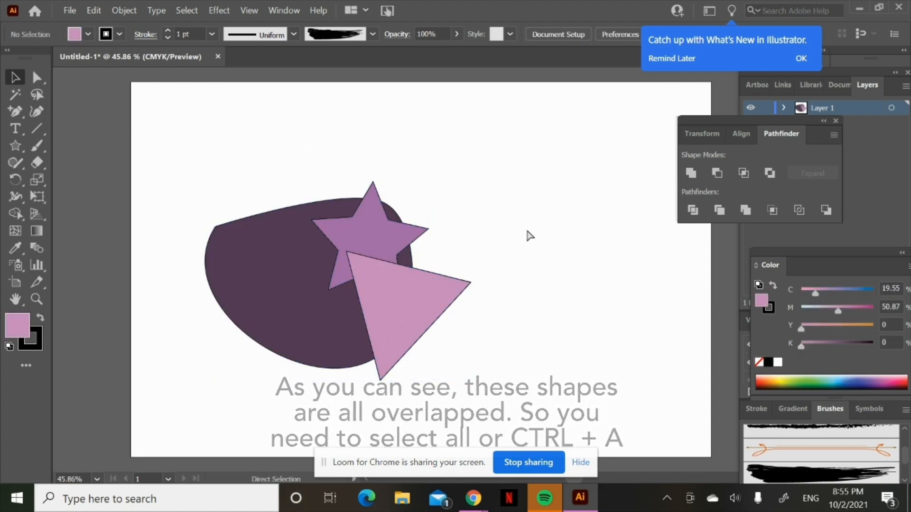
key(ctrl+a)
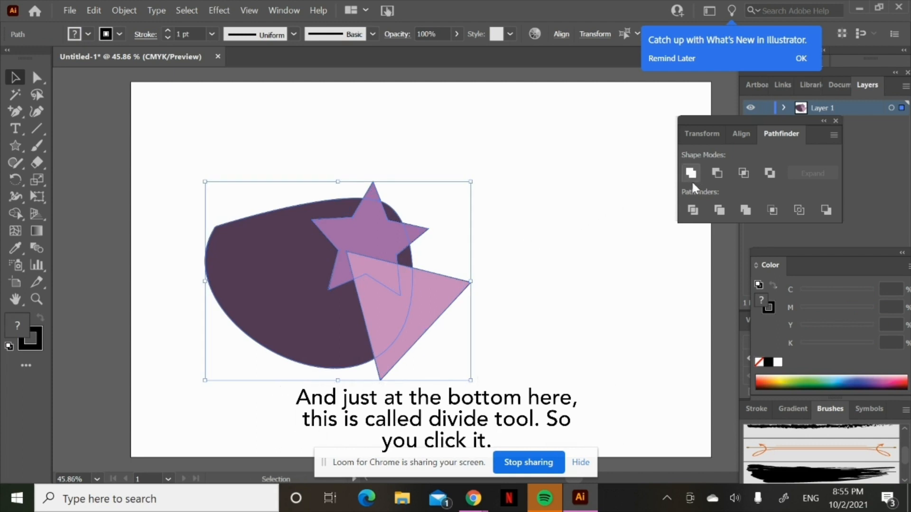
click(696, 212)
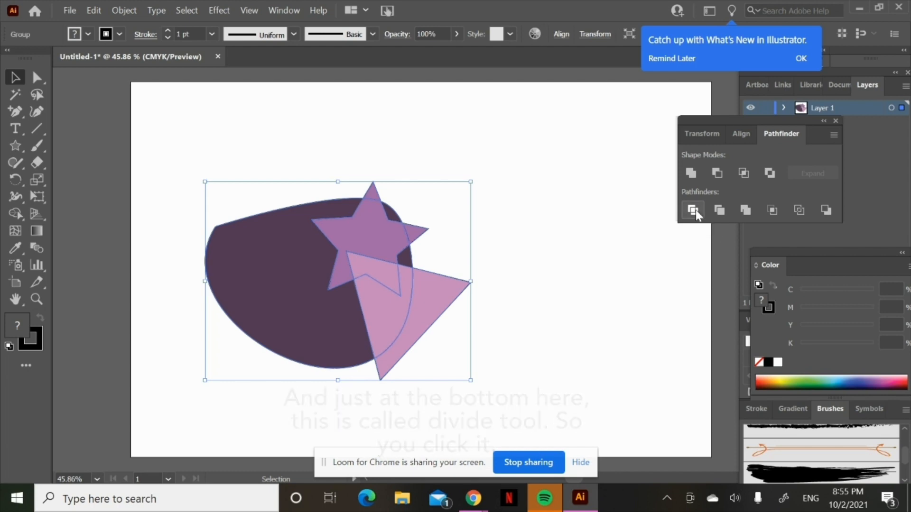
click(514, 142)
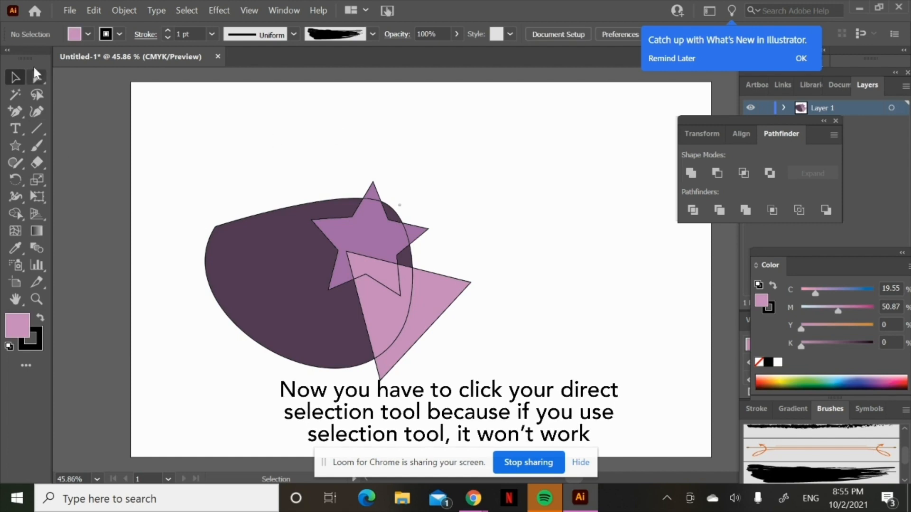
Move the whole divided group slightly right and up with the Selection tool, then deselect it
click(15, 78)
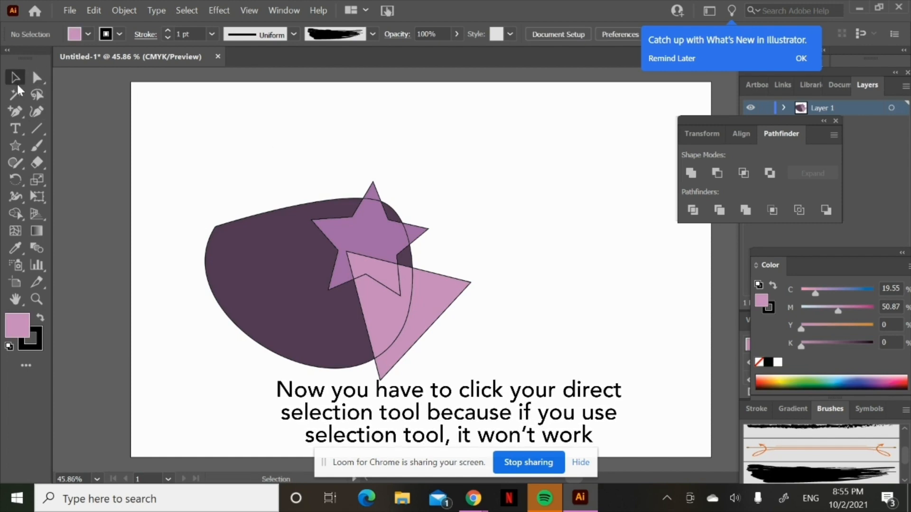
click(286, 252)
drag(286, 252, 315, 245)
click(577, 203)
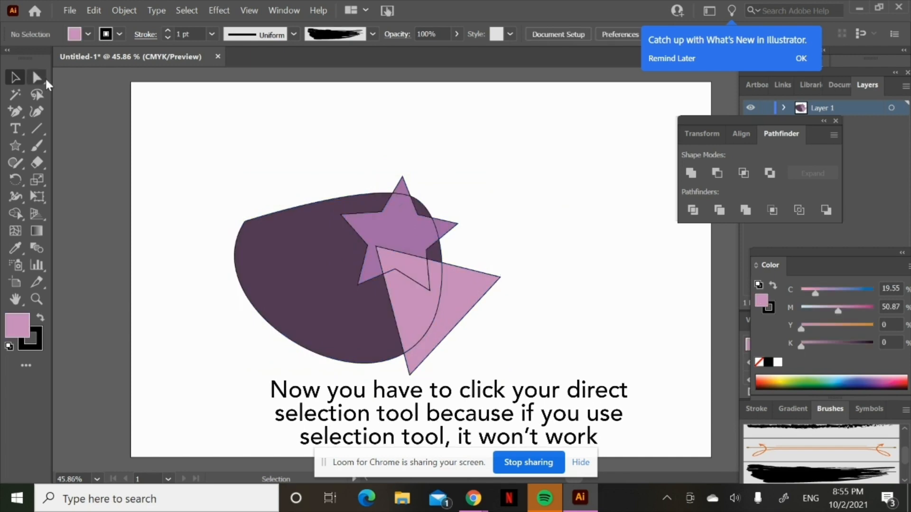
Pull the star's top tip, right tip and main body away from the divided artwork with the Direct Selection tool
drag(402, 194, 364, 173)
drag(444, 232, 484, 210)
drag(395, 236, 226, 181)
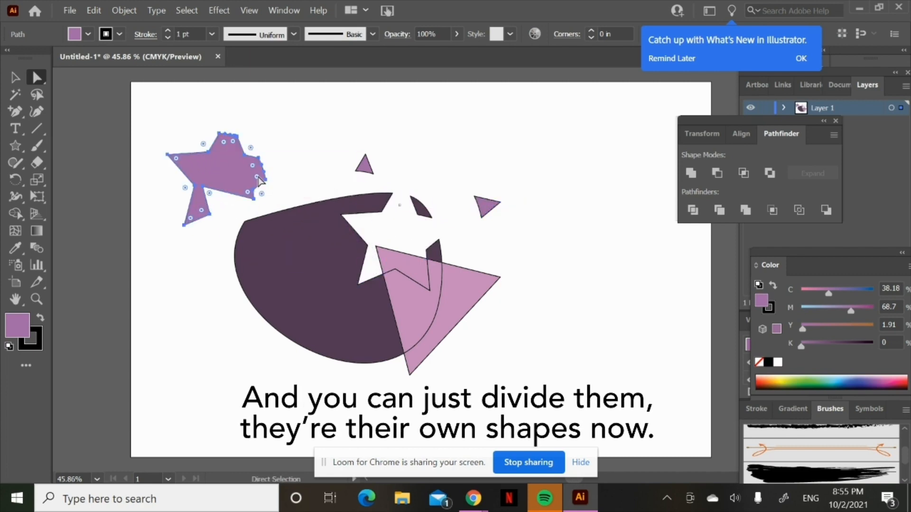
Spread the remaining dark and pink divided pieces apart so that each one stands separately
click(428, 216)
drag(421, 200, 426, 172)
drag(433, 258, 531, 249)
drag(475, 306, 502, 331)
drag(425, 303, 446, 286)
drag(359, 306, 345, 331)
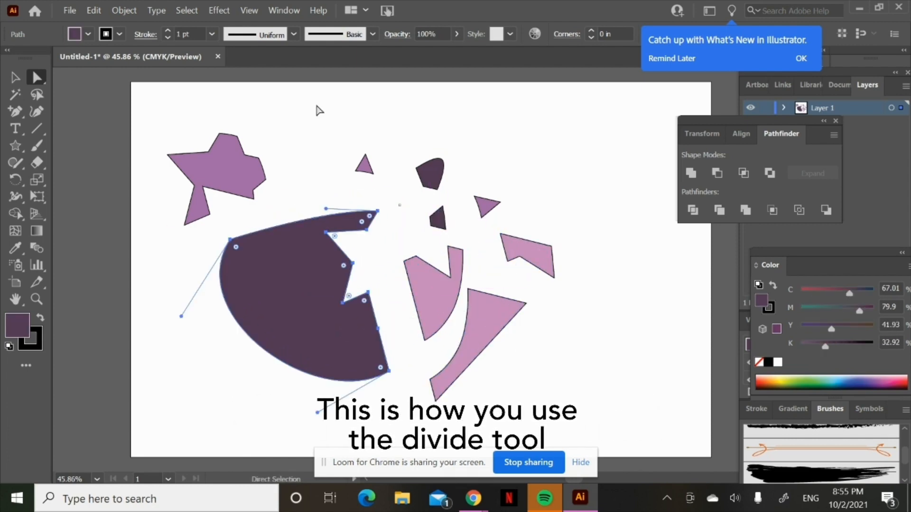
Move the entire group of separated pieces slightly to the right with the Selection tool and deselect it
click(19, 76)
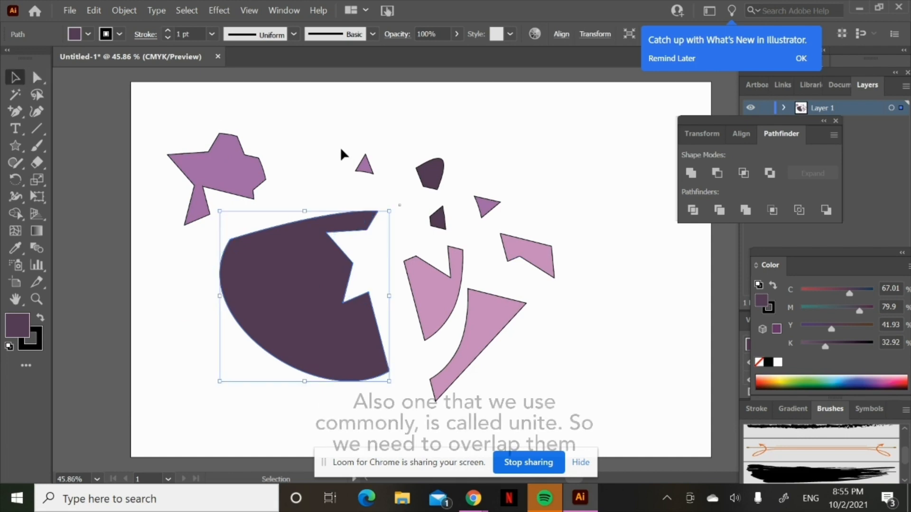
click(485, 157)
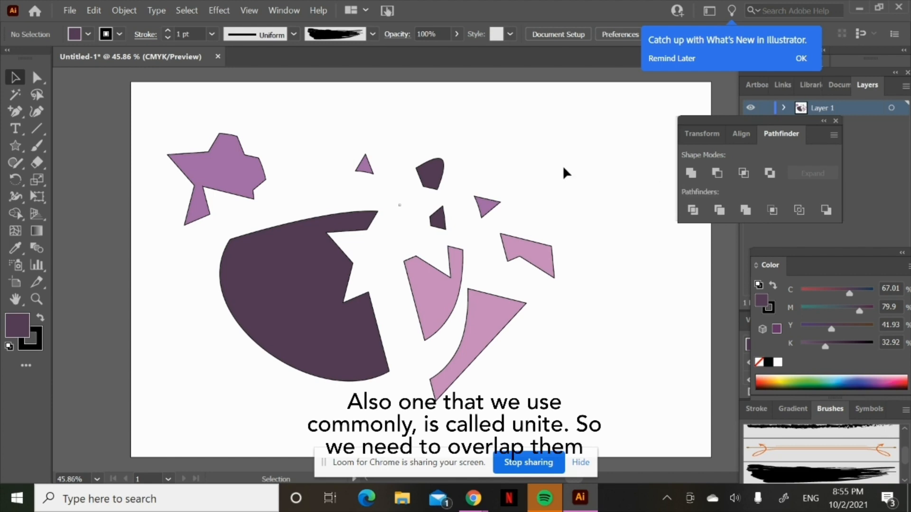
mouse_move(217, 170)
mouse_down()
mouse_move(259, 232)
mouse_move(230, 170)
mouse_up()
click(161, 101)
Place the large star piece and the middle pink piece over the large dark piece with the Direct Selection tool
click(37, 79)
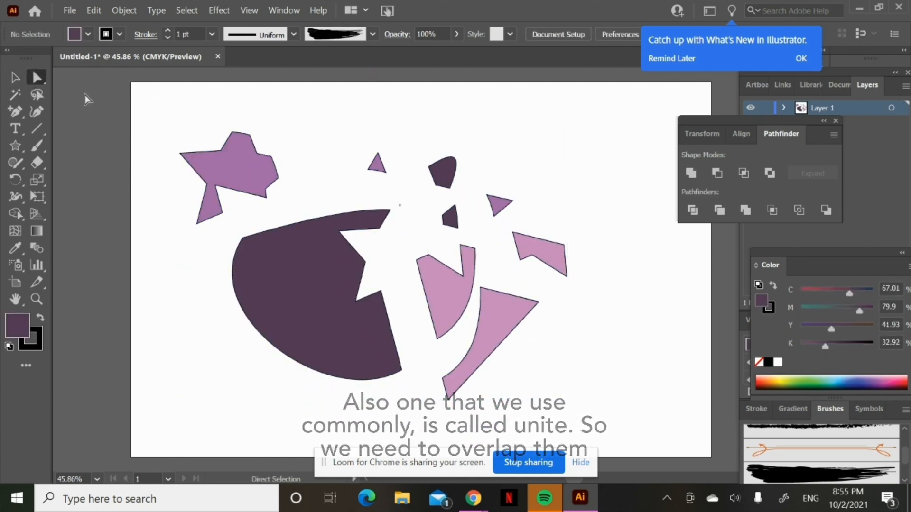
drag(250, 163, 308, 232)
drag(443, 296, 368, 337)
Select only the three overlapping pieces and merge them into one shape with Pathfinder Unite
click(221, 210)
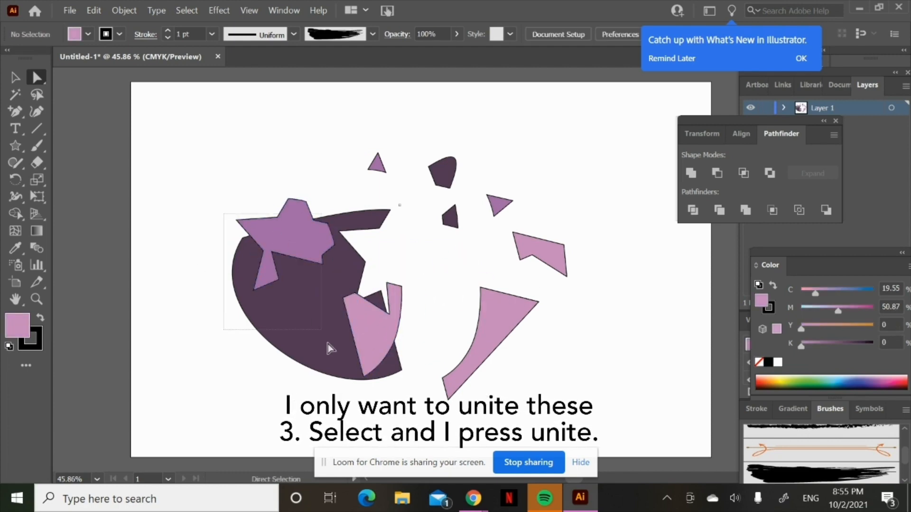
drag(361, 395, 359, 395)
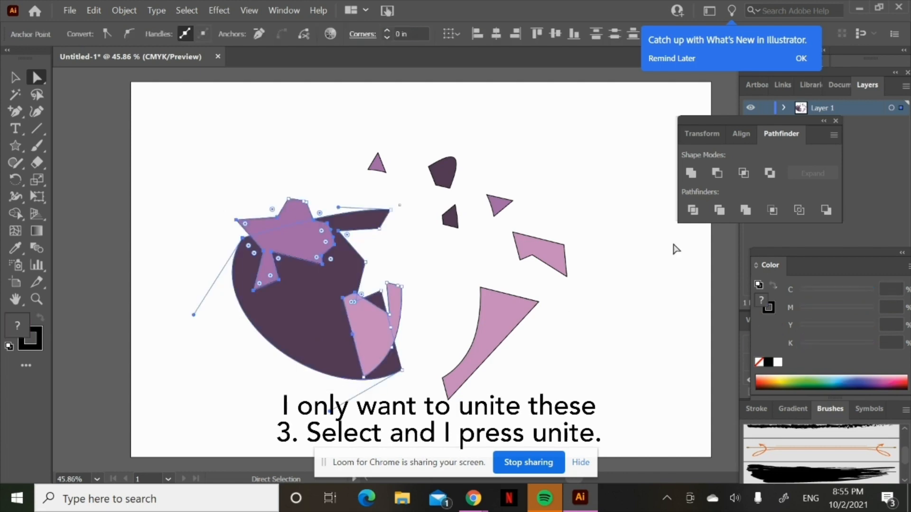
click(695, 170)
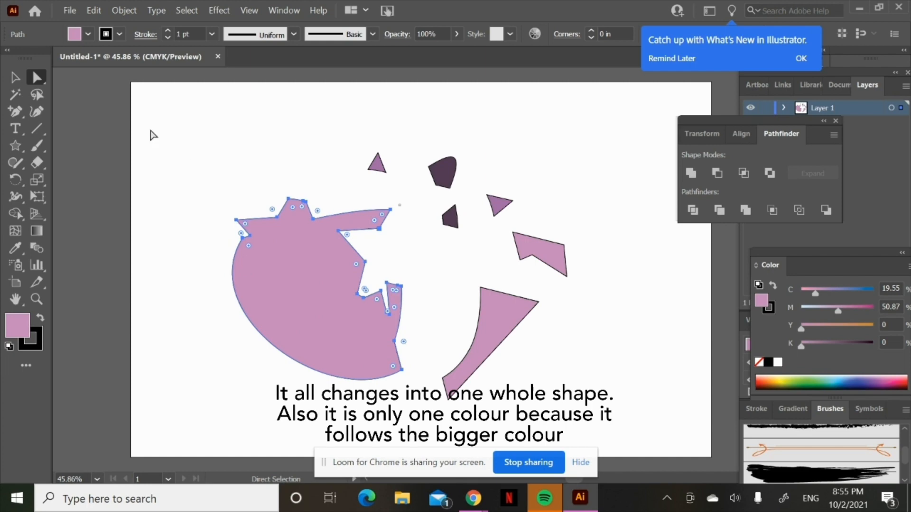
Move the grouped artwork slightly up and left with the Selection tool, and clear all artwork from the artboard
click(16, 78)
click(252, 161)
drag(359, 329, 340, 319)
click(233, 314)
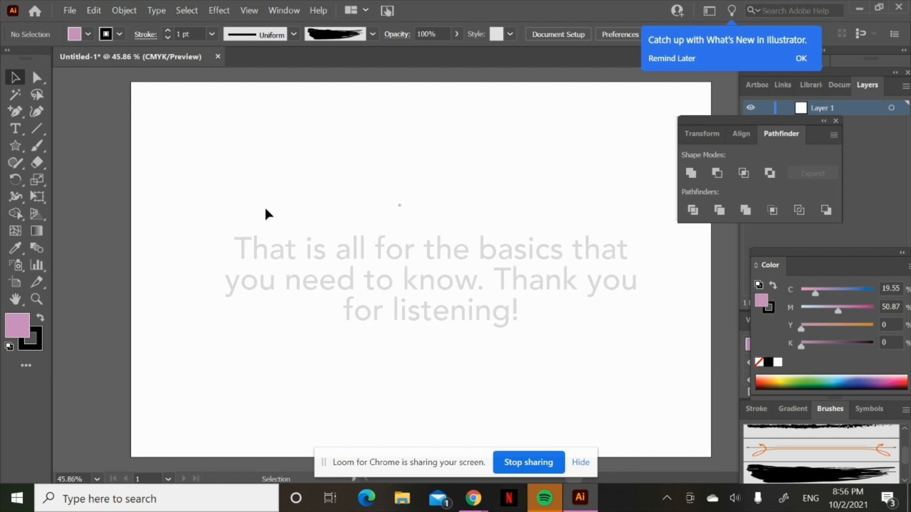
drag(349, 152, 495, 256)
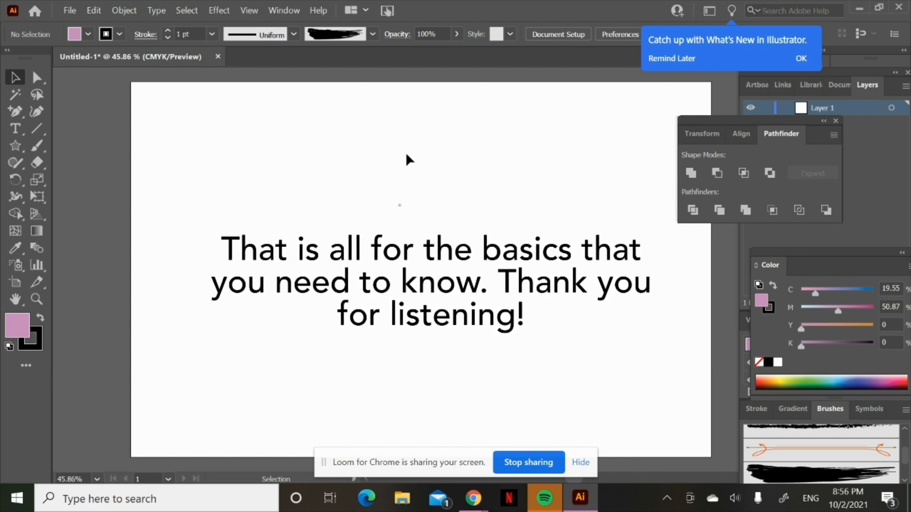